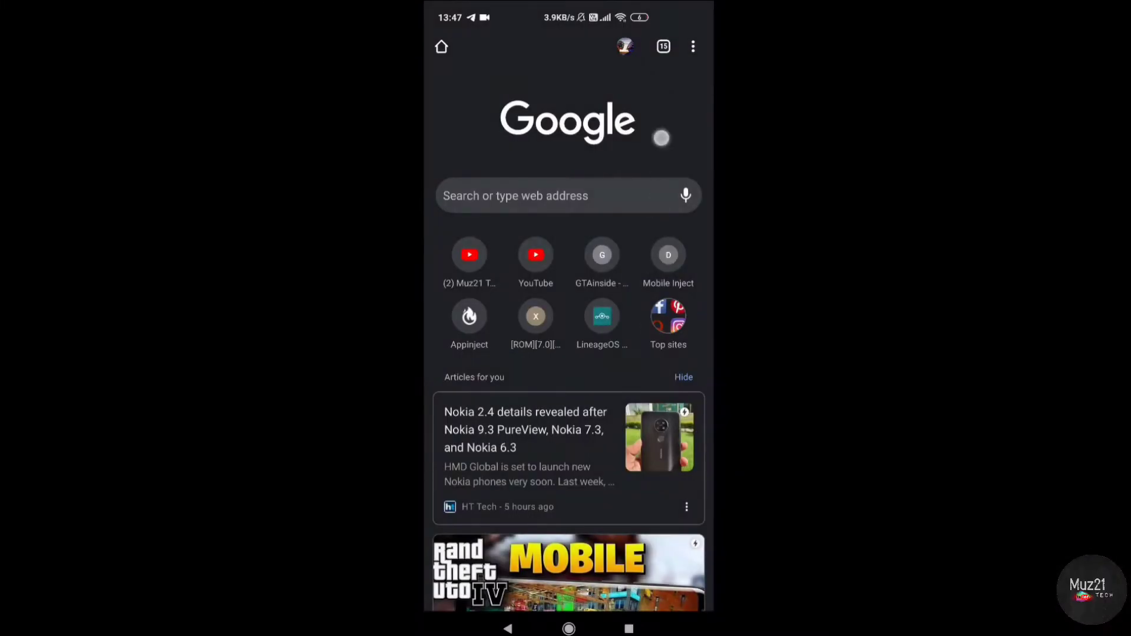
Search Chrome for 'gapps' and open The Open GApps Project site
click(557, 195)
text(g)
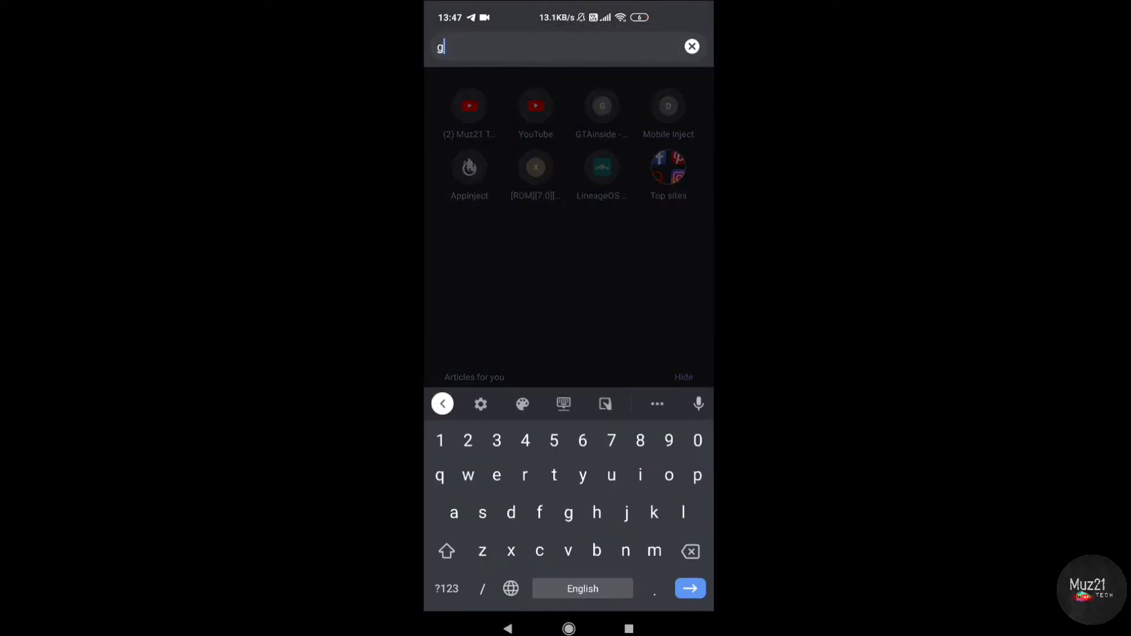
text(apps)
key(Return)
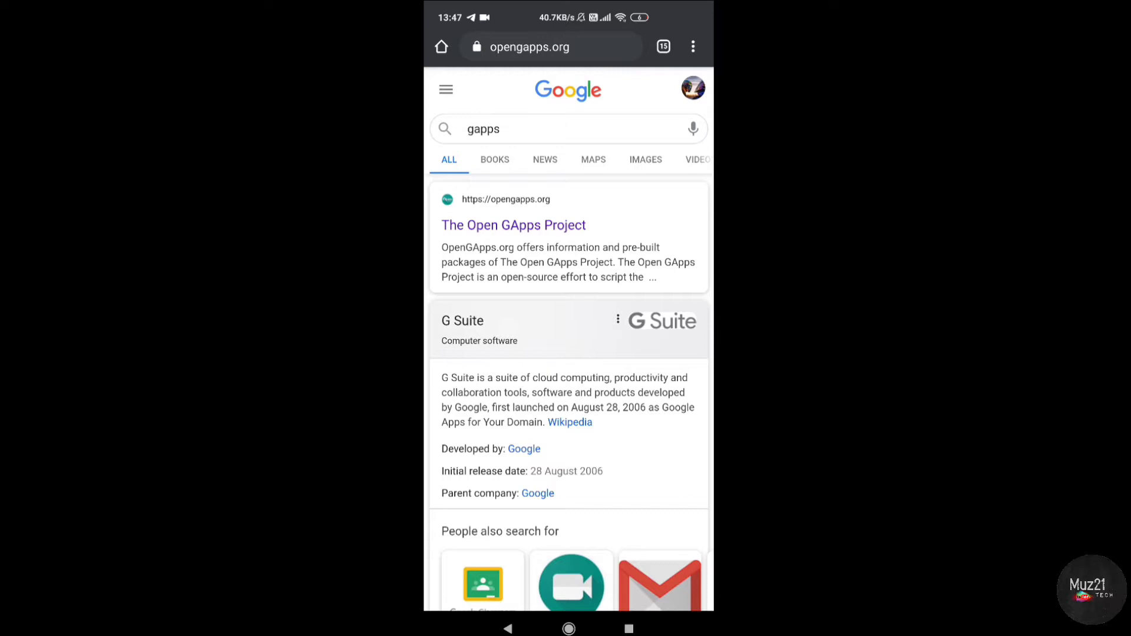
click(514, 225)
scroll(671, 421, down, 5)
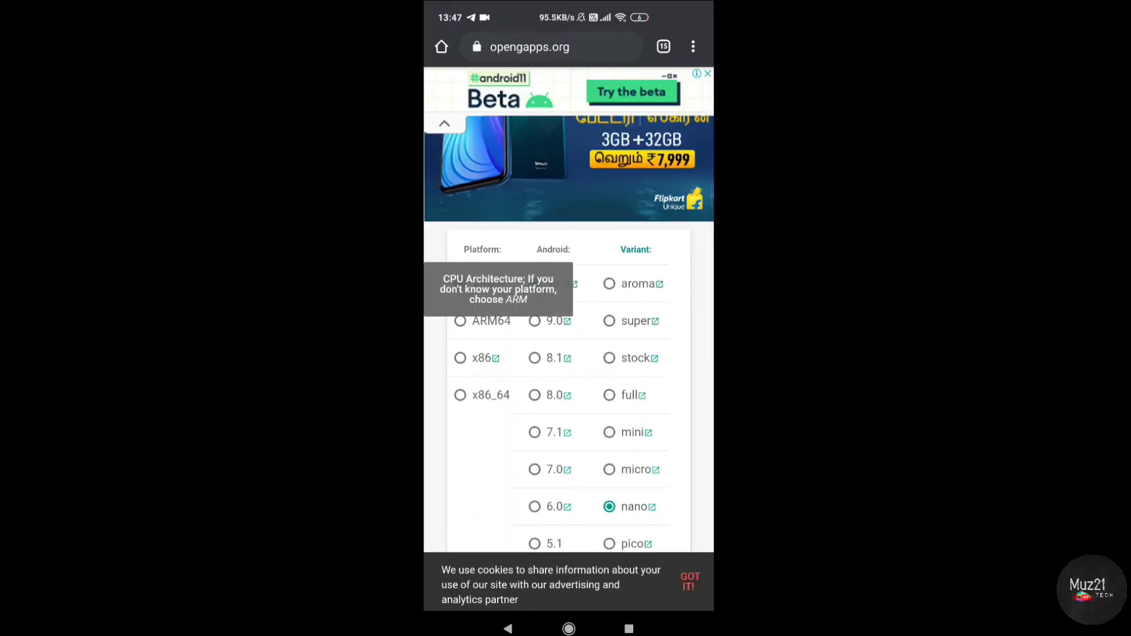
From the home screen, check the processor details in CPU X, confirming the arm64-v8a instruction set
click(569, 628)
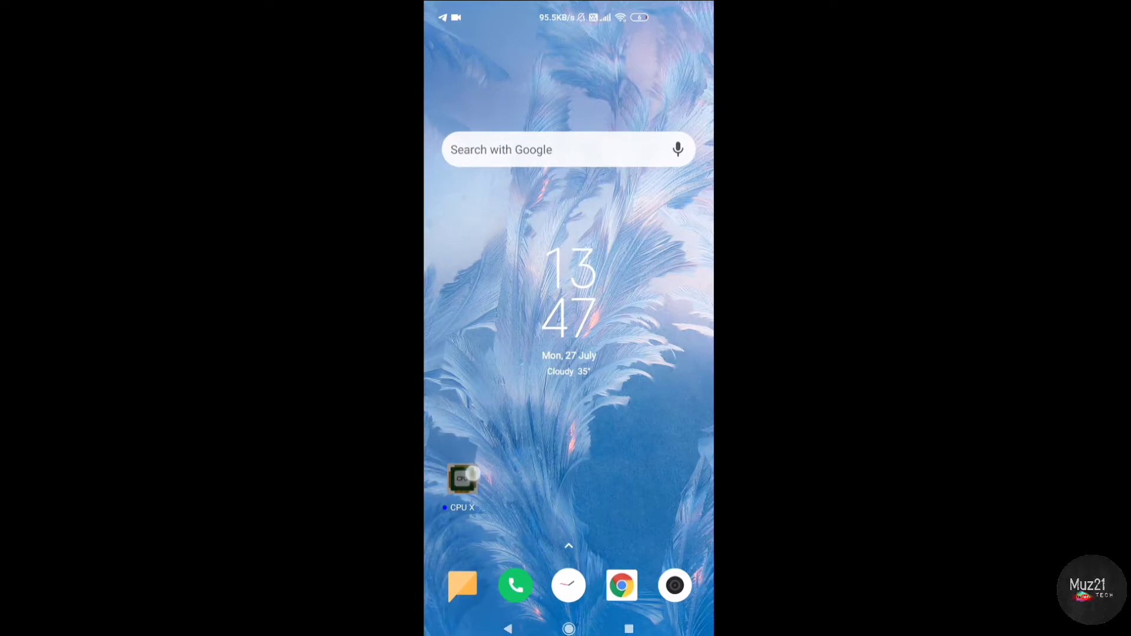
click(462, 479)
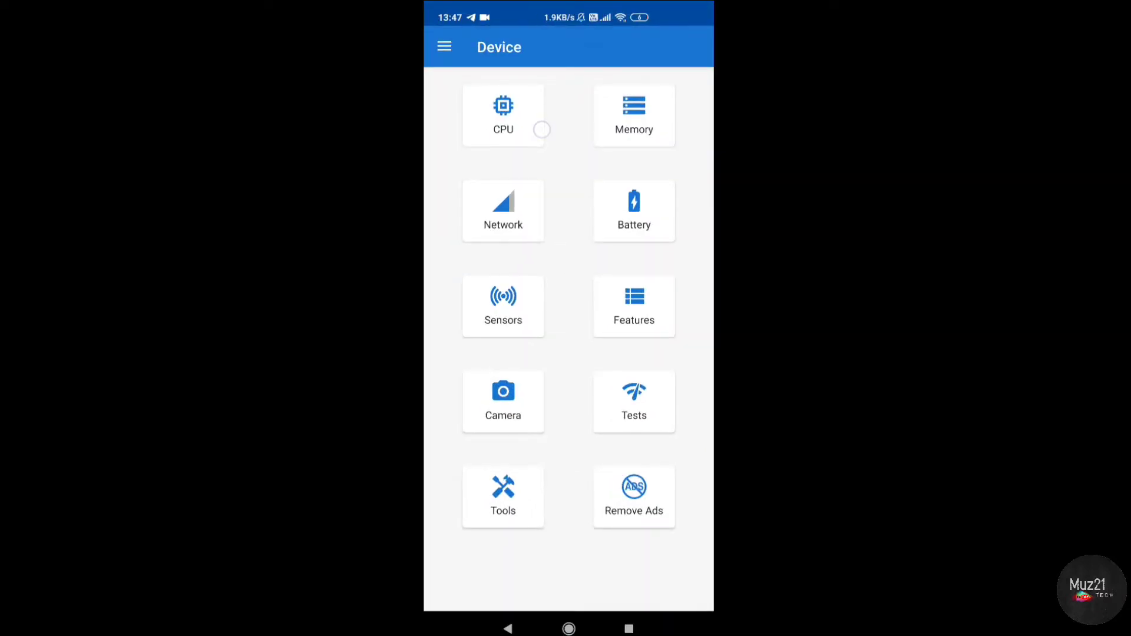
click(542, 130)
drag(677, 441, 683, 368)
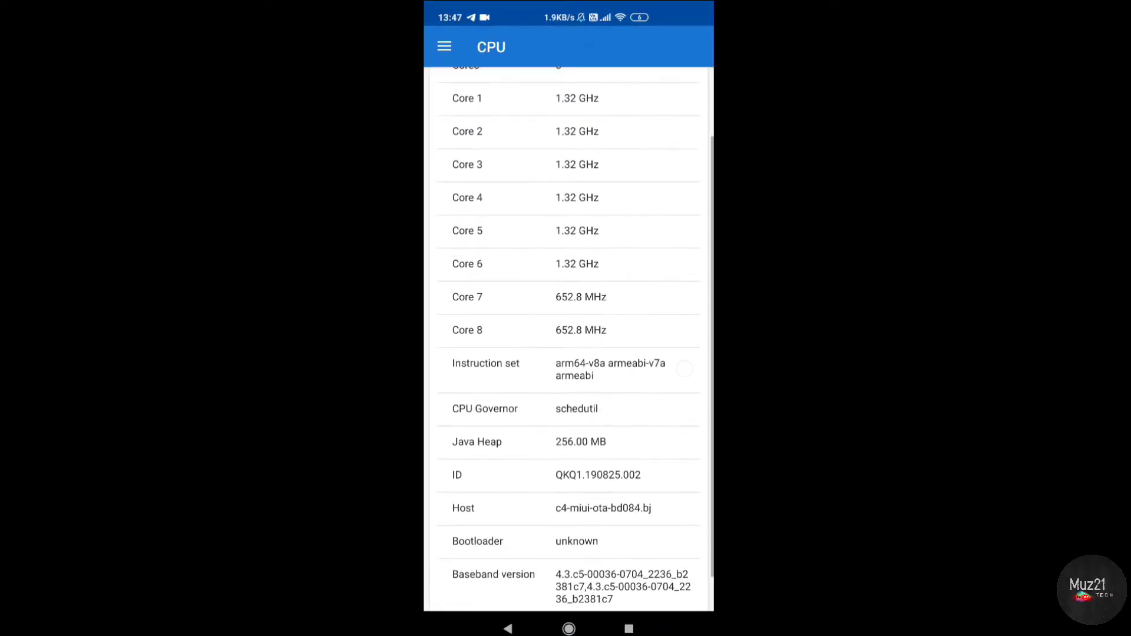
drag(559, 350, 587, 360)
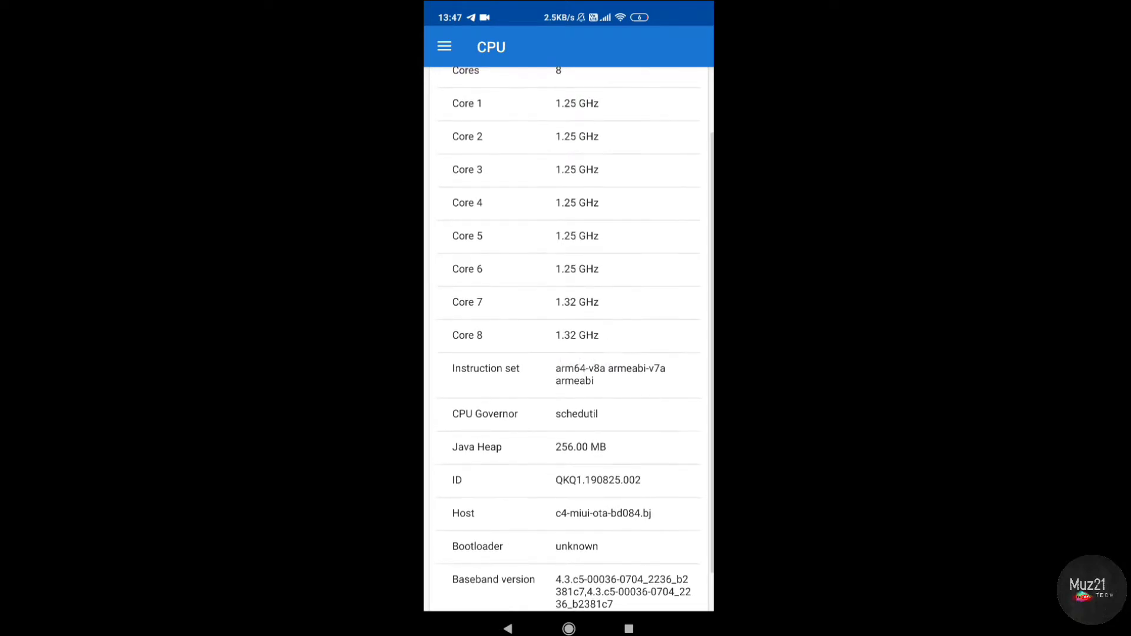
Back on the Open GApps page, choose ARM64, Android 10.0 and the pico variant
click(628, 628)
click(624, 335)
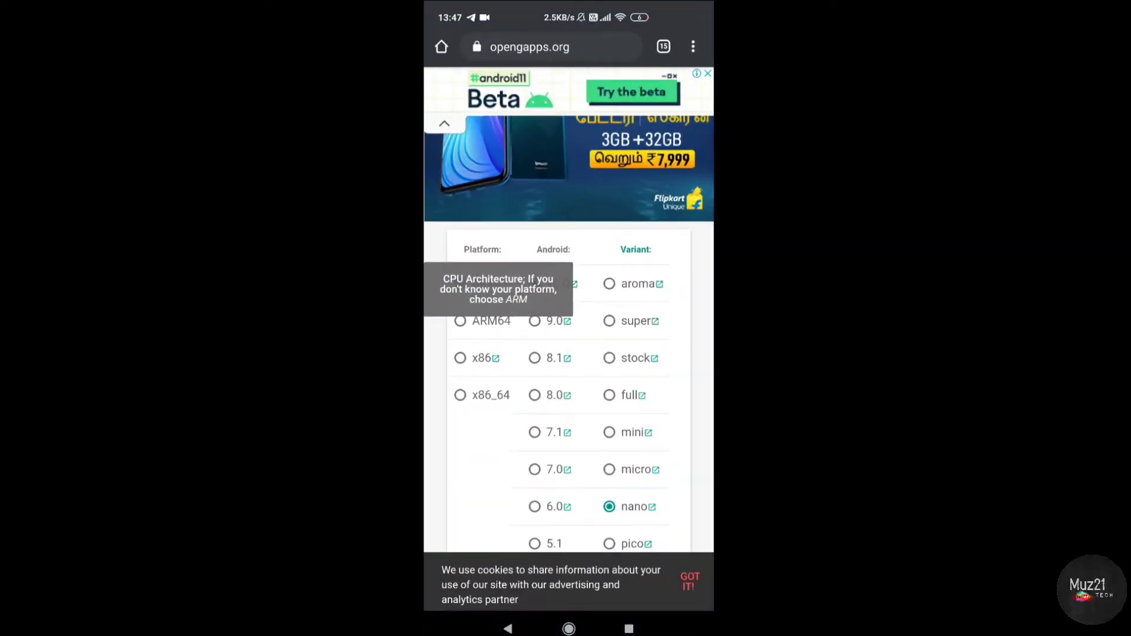
click(460, 321)
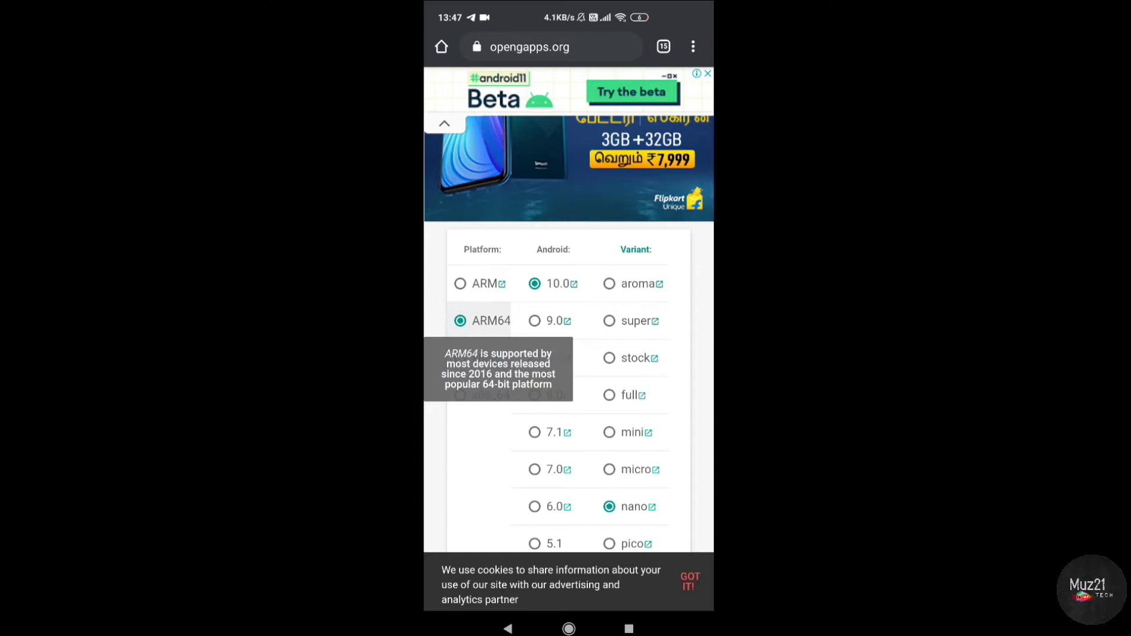
scroll(662, 398, down, 2)
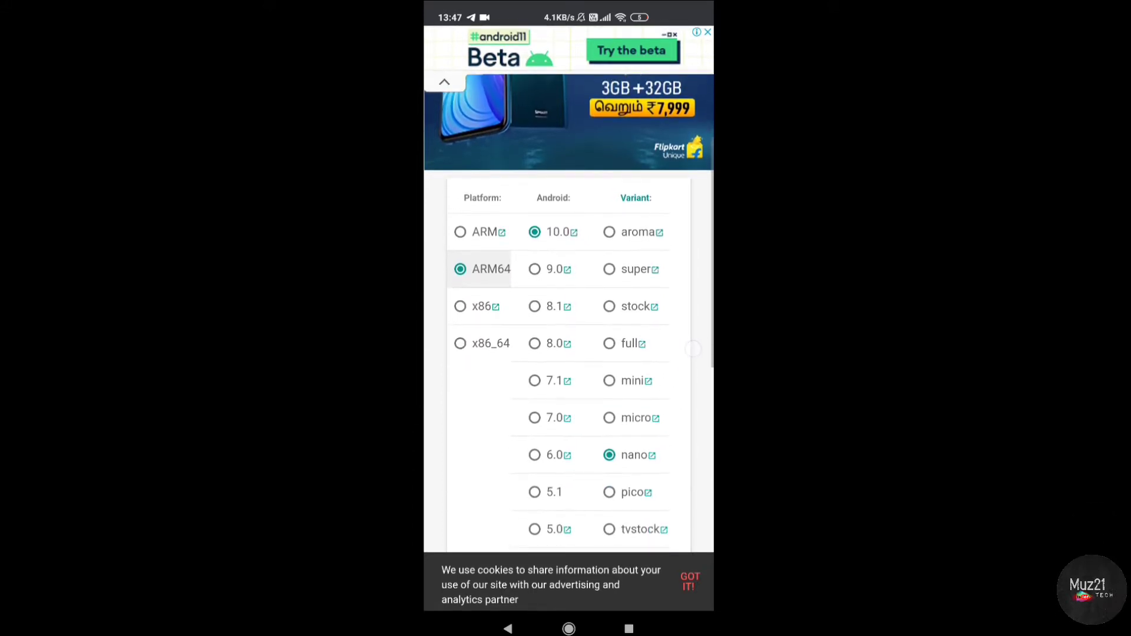
click(552, 197)
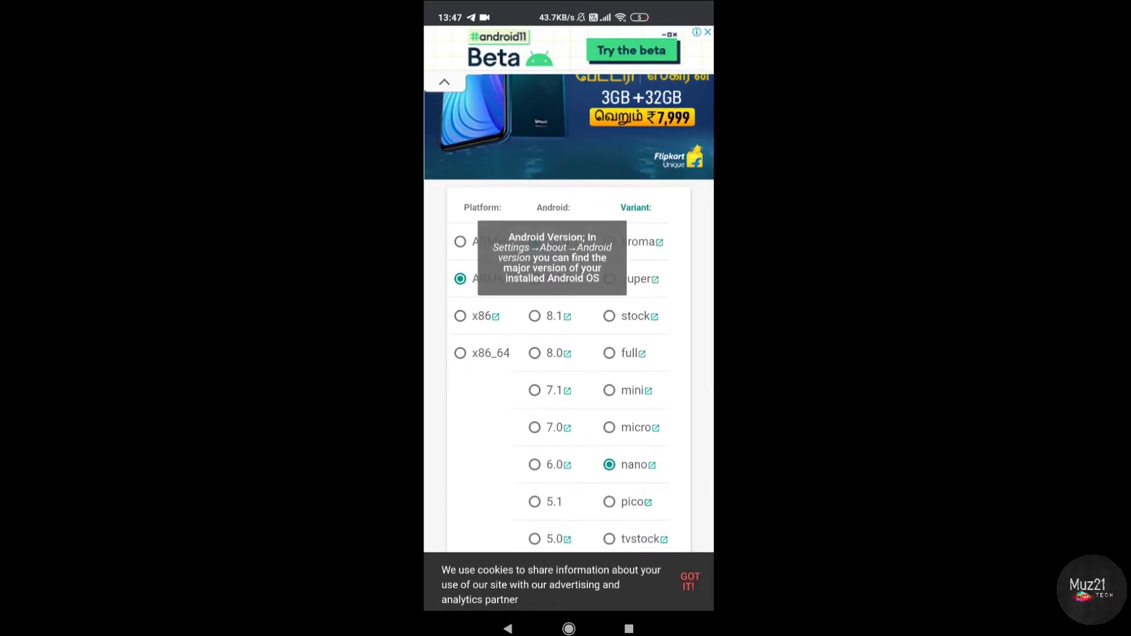
scroll(696, 398, down, 2)
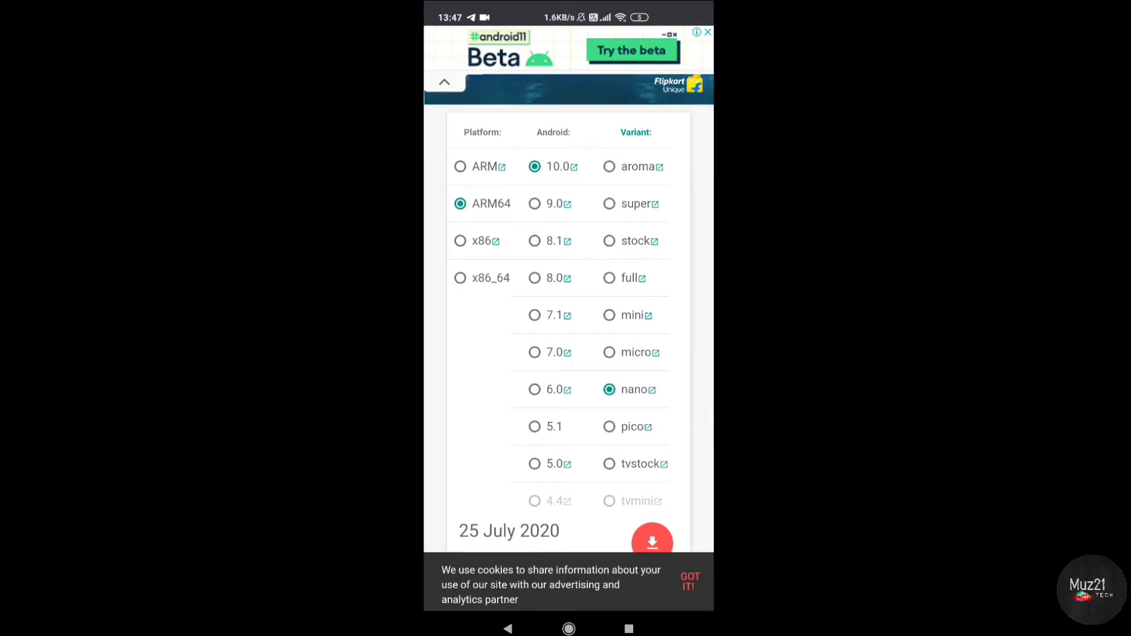
click(636, 133)
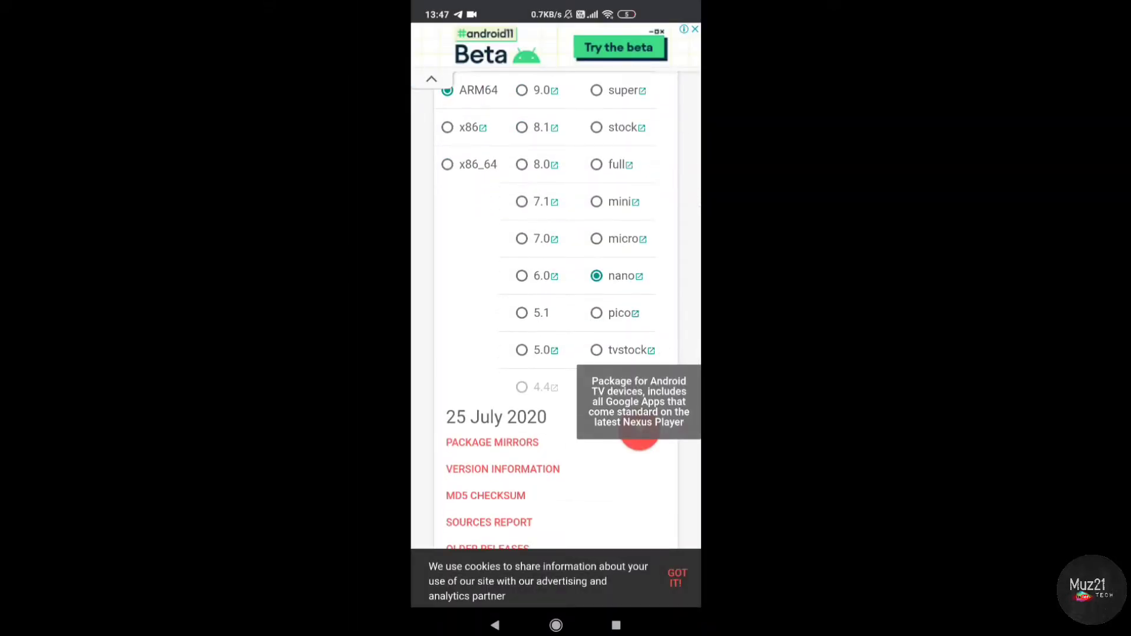
click(596, 313)
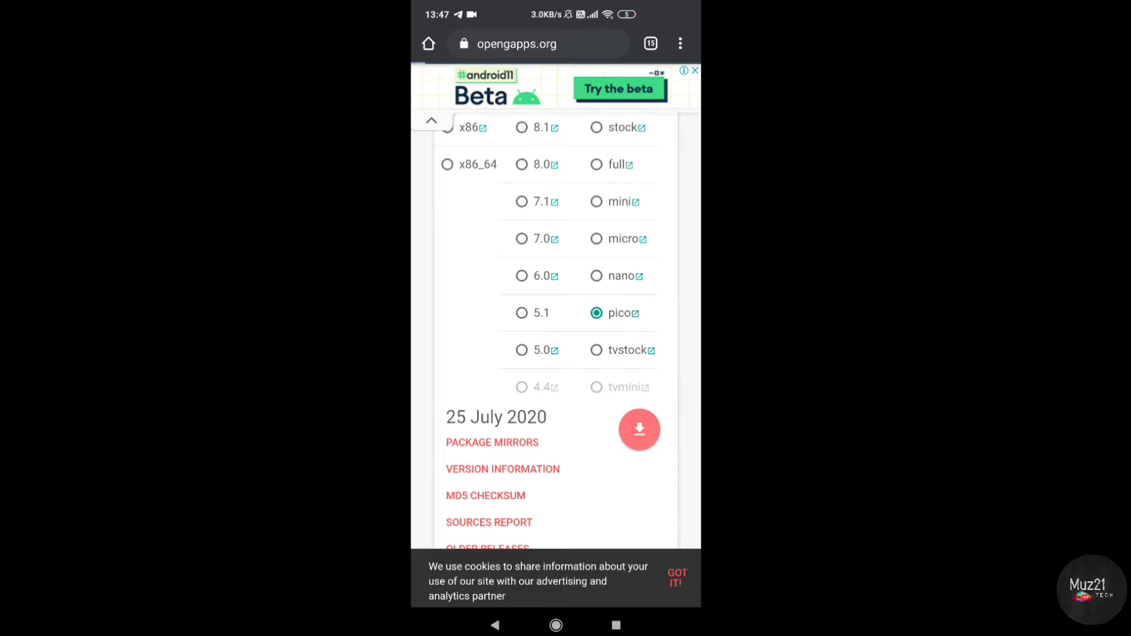